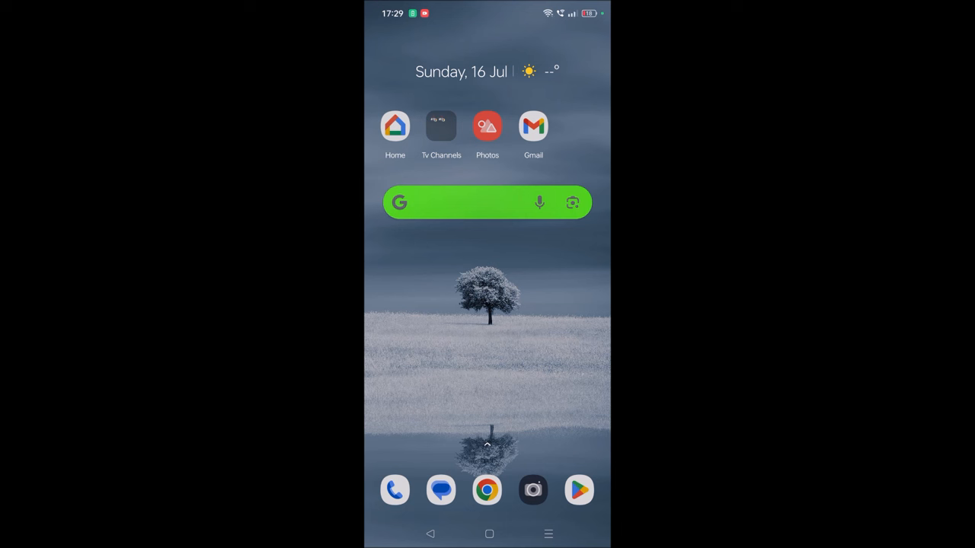
Bring up the app drawer and scroll through the installed apps top to bottom
drag(487, 426, 487, 191)
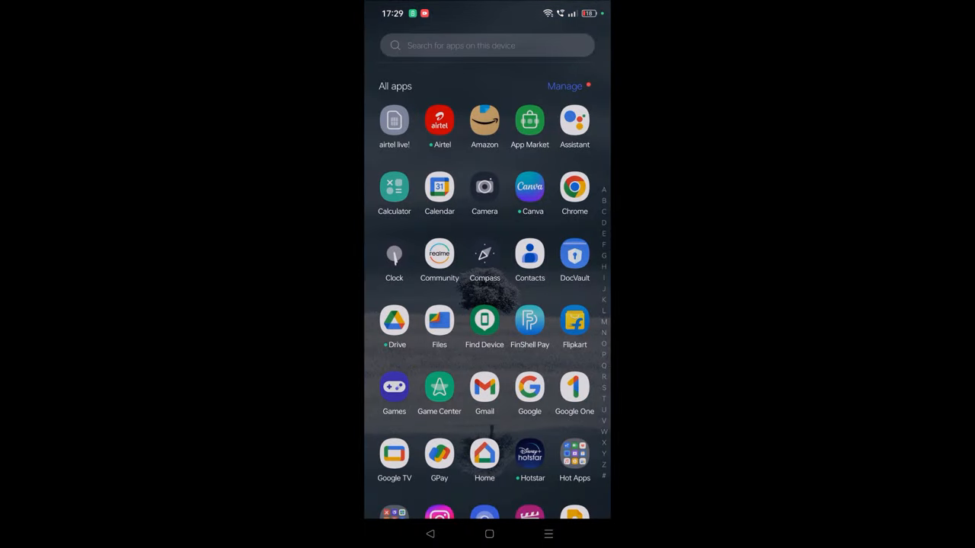
drag(488, 381, 488, 175)
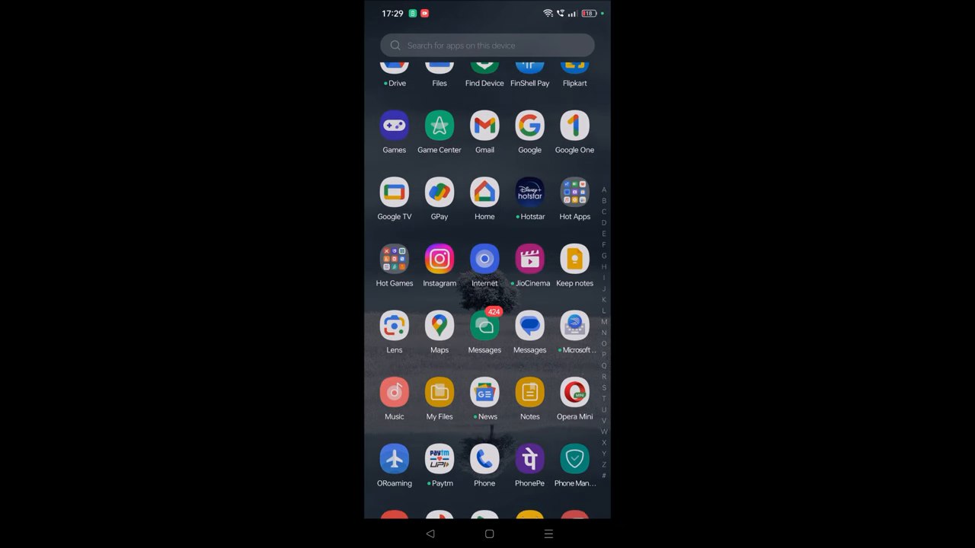
drag(488, 381, 487, 152)
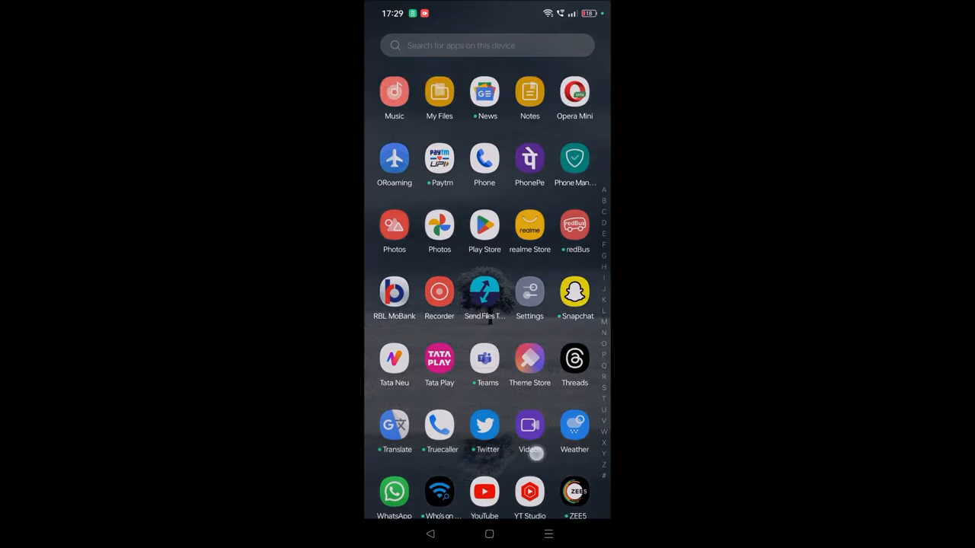
drag(488, 191, 488, 457)
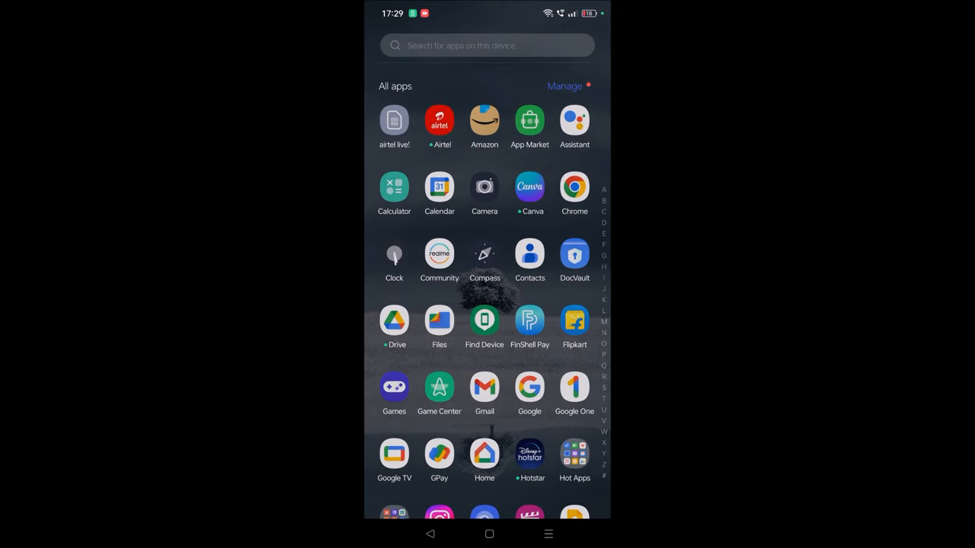
scroll(488, 304, down, 3)
scroll(487, 305, down, 3)
scroll(488, 304, down, 3)
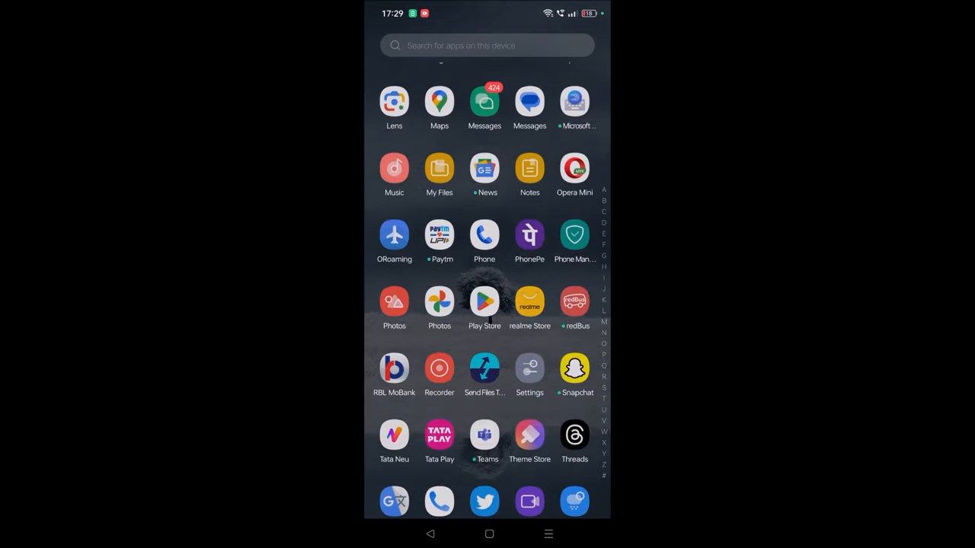
scroll(487, 304, down, 3)
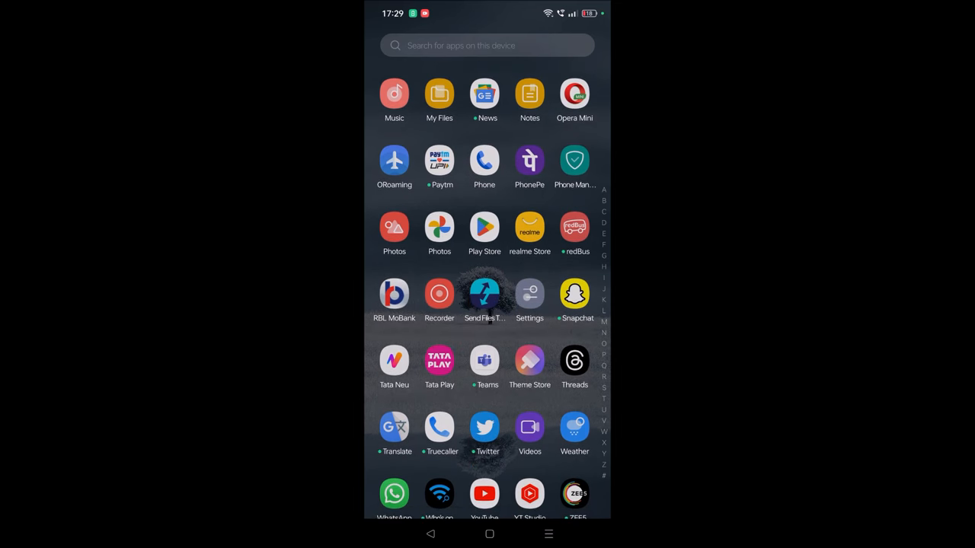
Return home and reach the phone's Settings via the quick-settings gear, scrolling down the list
click(490, 533)
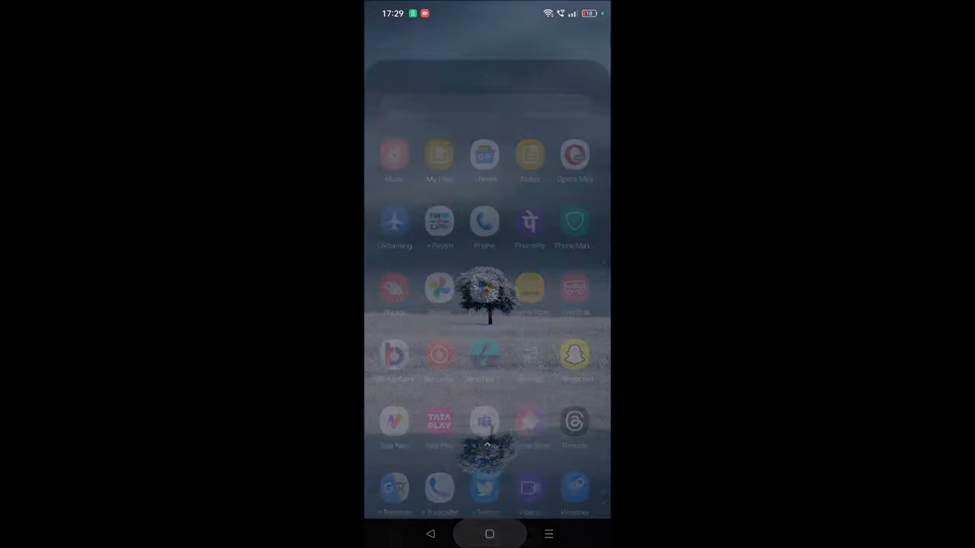
drag(487, 4, 487, 304)
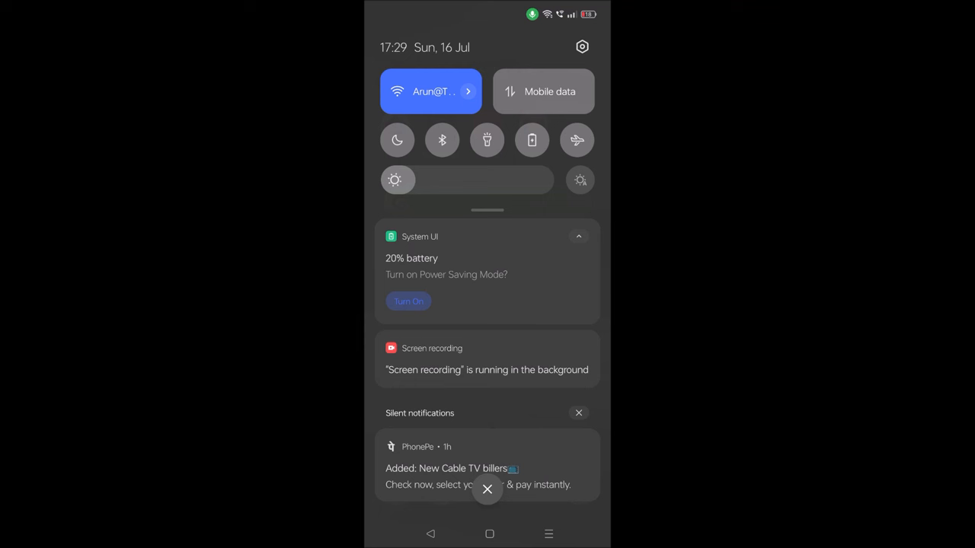
click(582, 47)
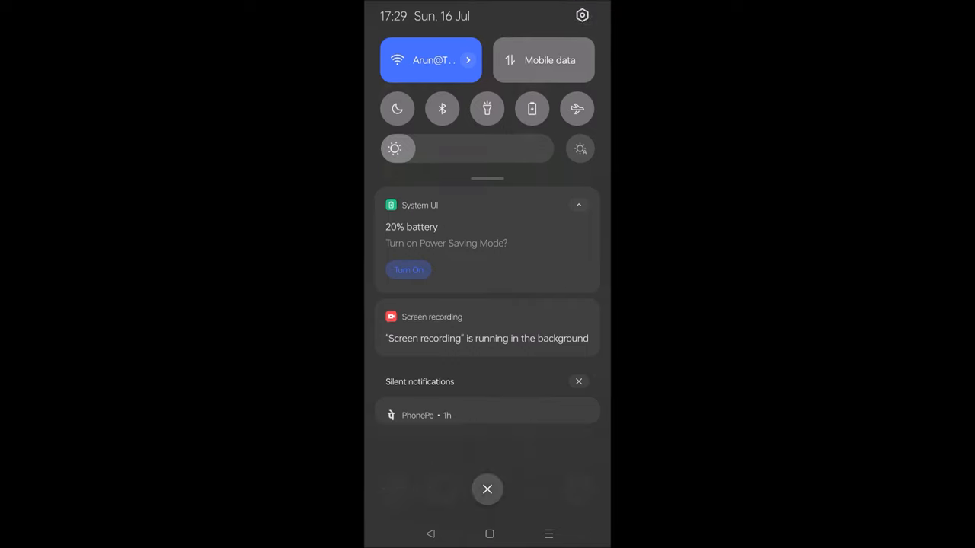
drag(482, 460, 535, 175)
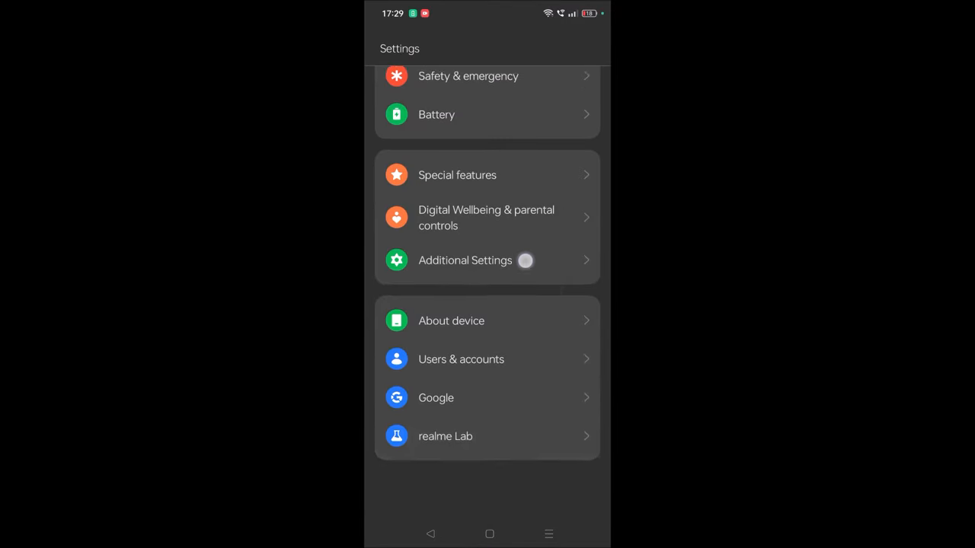
scroll(535, 304, up, 15)
scroll(488, 304, down, 10)
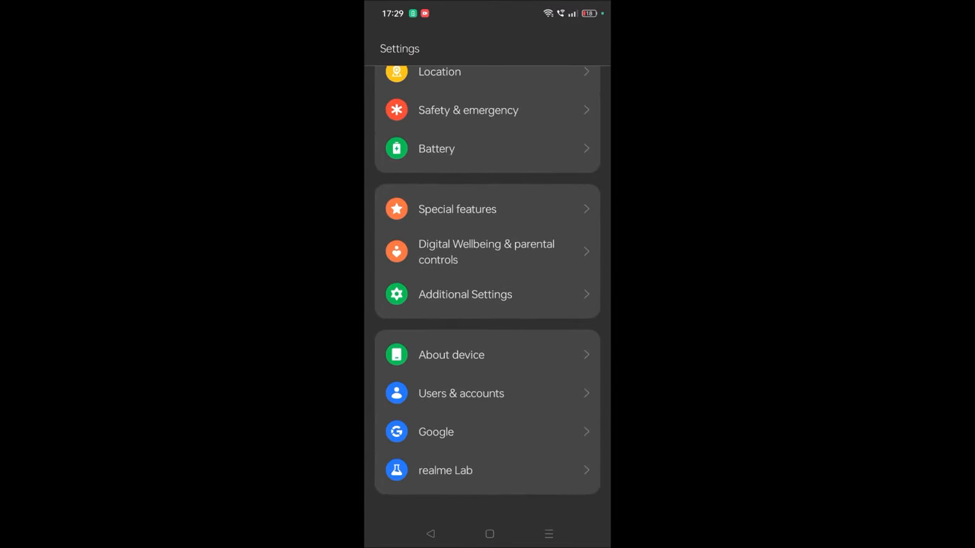
Enter the Google services list where Backup appears among the entries
click(584, 429)
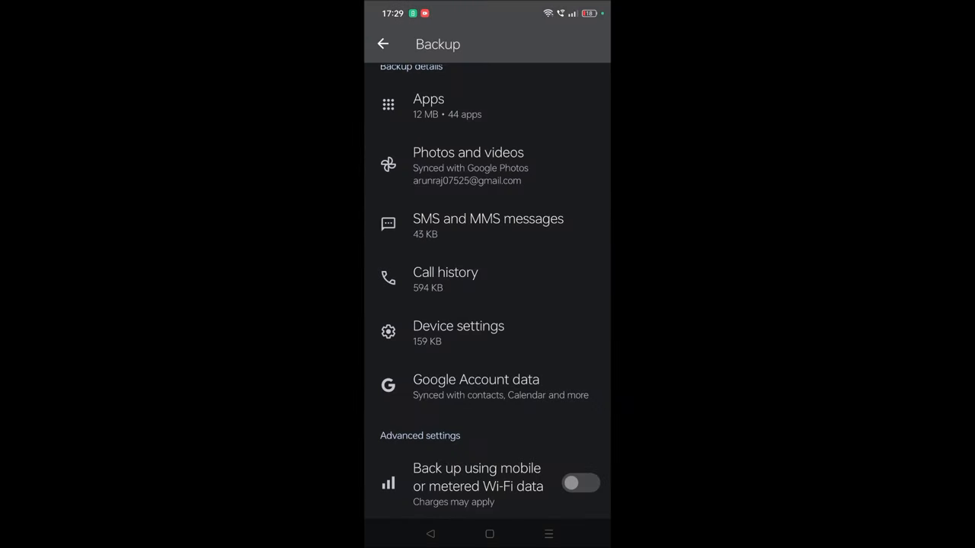
scroll(541, 483, up, 5)
click(382, 43)
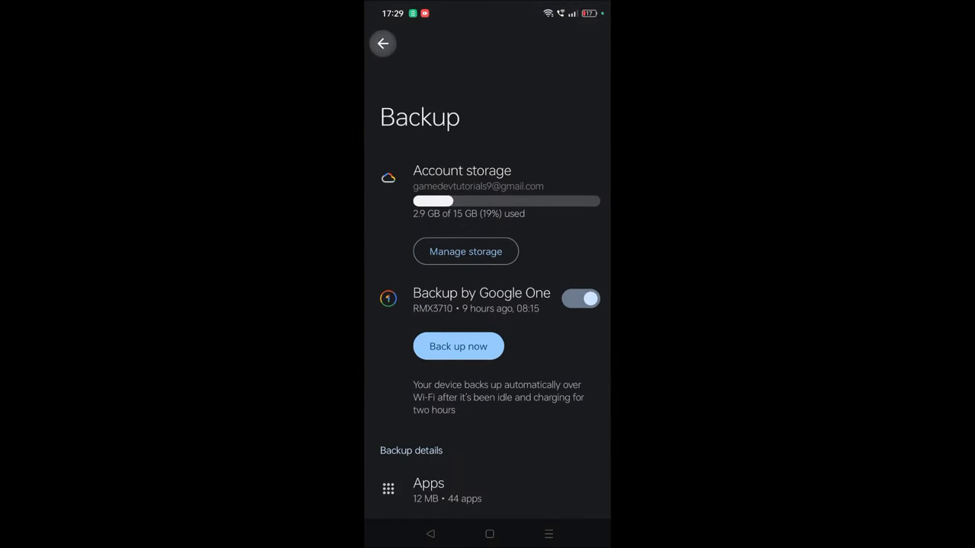
scroll(509, 167, up, 2)
scroll(553, 203, down, 4)
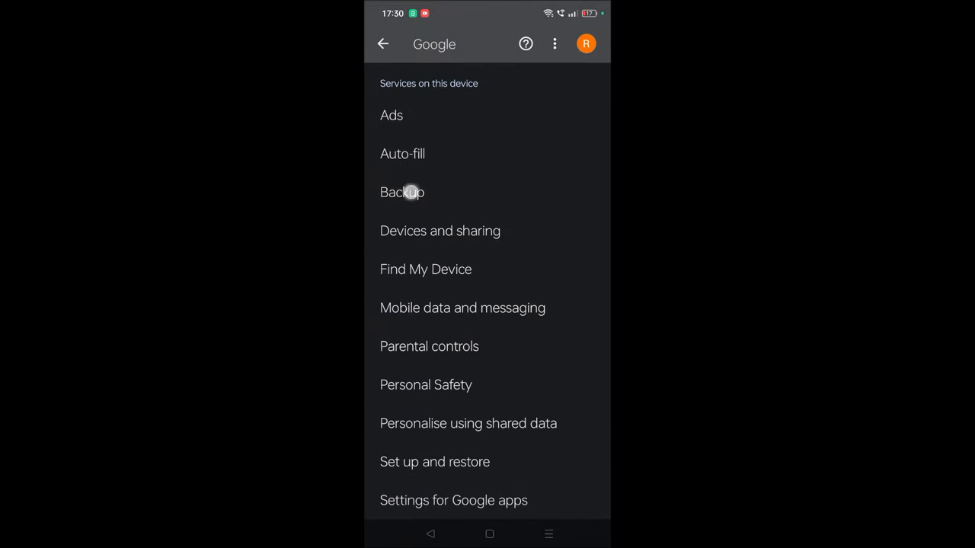
drag(411, 192, 600, 181)
Show the Backup page with Backup by Google One switched on and its backed-up categories
click(548, 192)
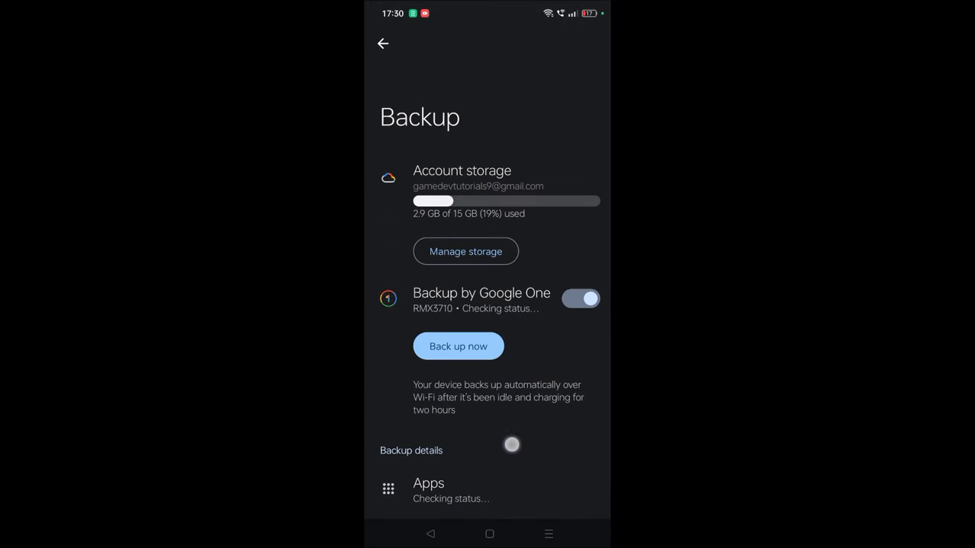
drag(510, 444, 487, 283)
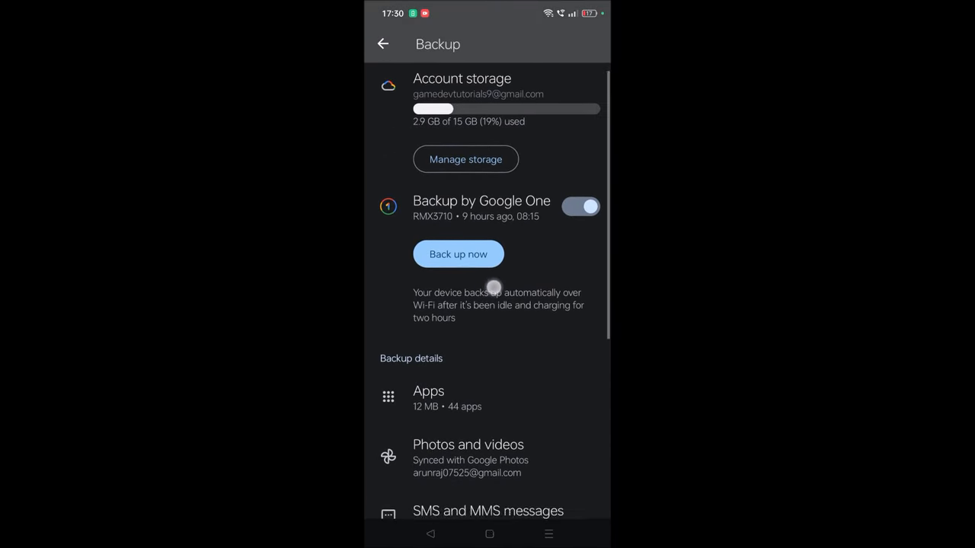
drag(487, 283, 482, 300)
drag(583, 188, 603, 252)
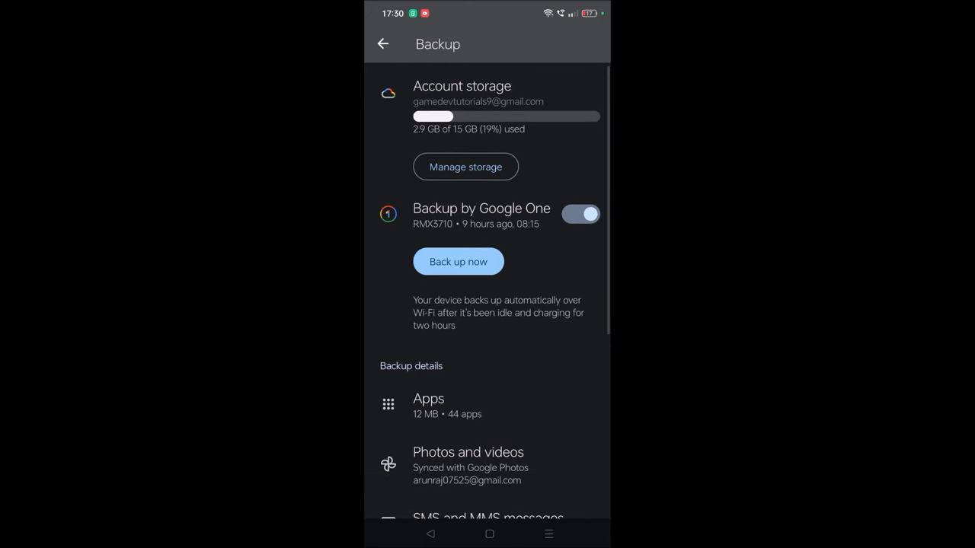
drag(459, 236, 585, 239)
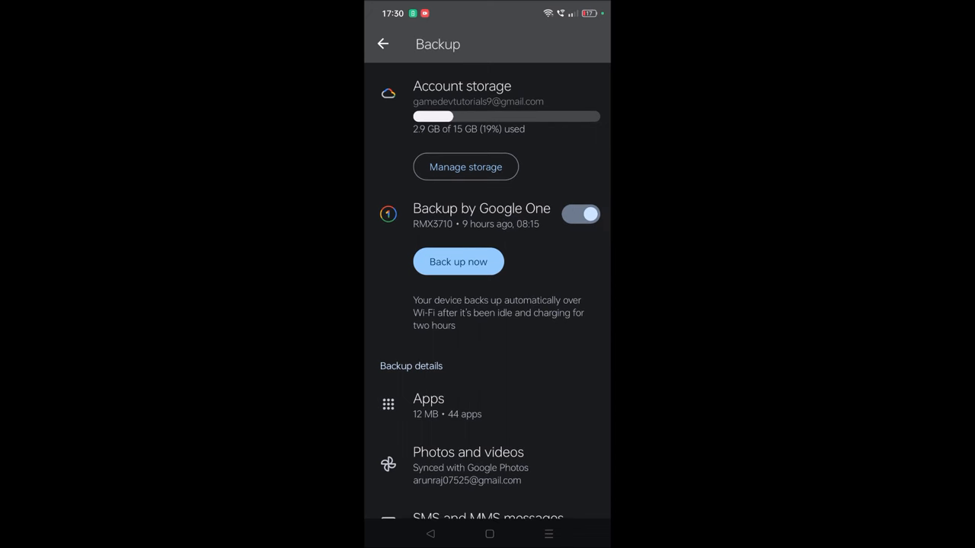
drag(542, 231, 490, 270)
drag(495, 341, 594, 279)
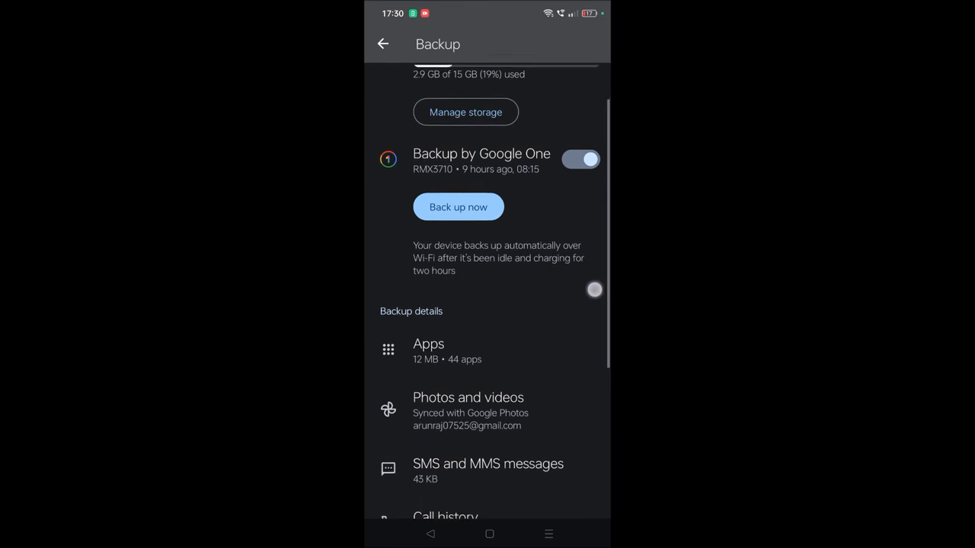
drag(487, 396, 488, 160)
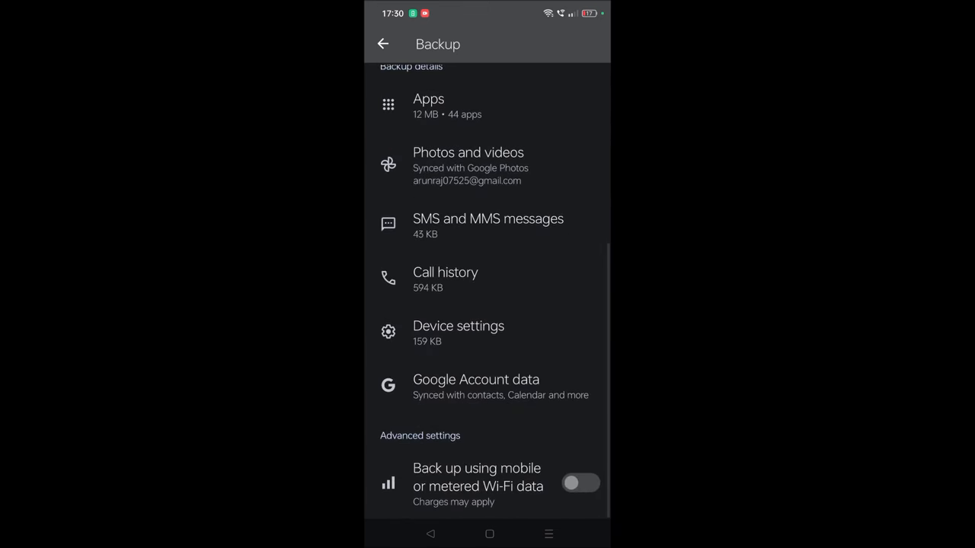
drag(557, 467, 587, 450)
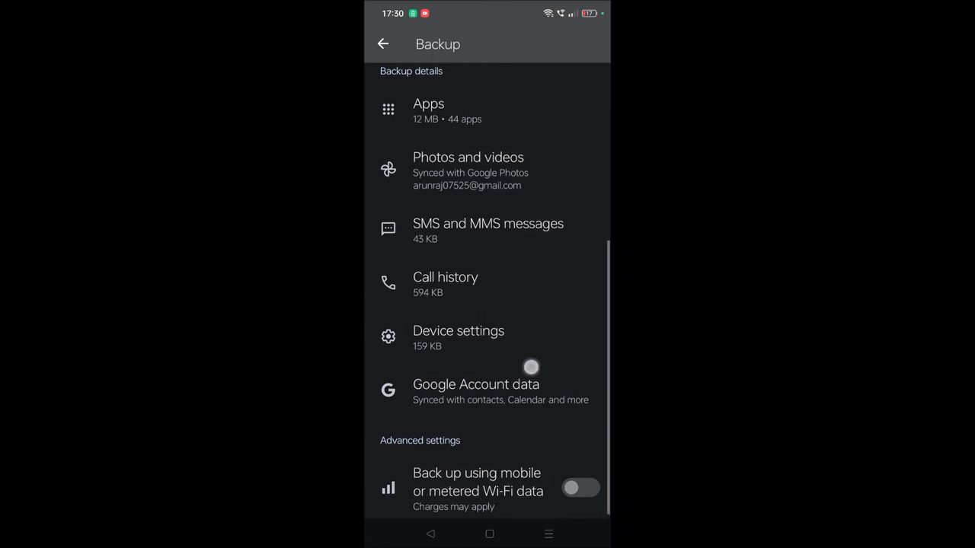
Review Backup details and Advanced settings down to Google Account data sync
drag(531, 368, 526, 517)
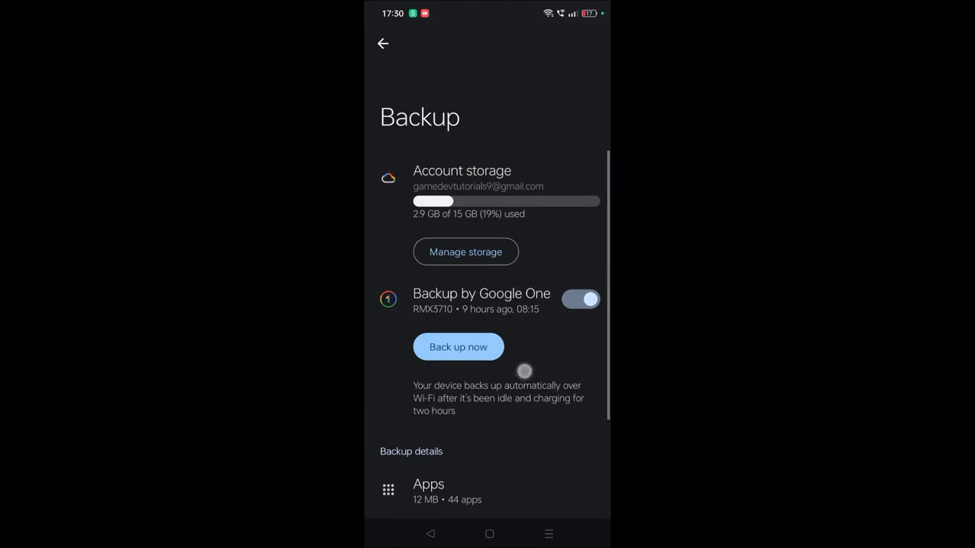
drag(523, 370, 546, 203)
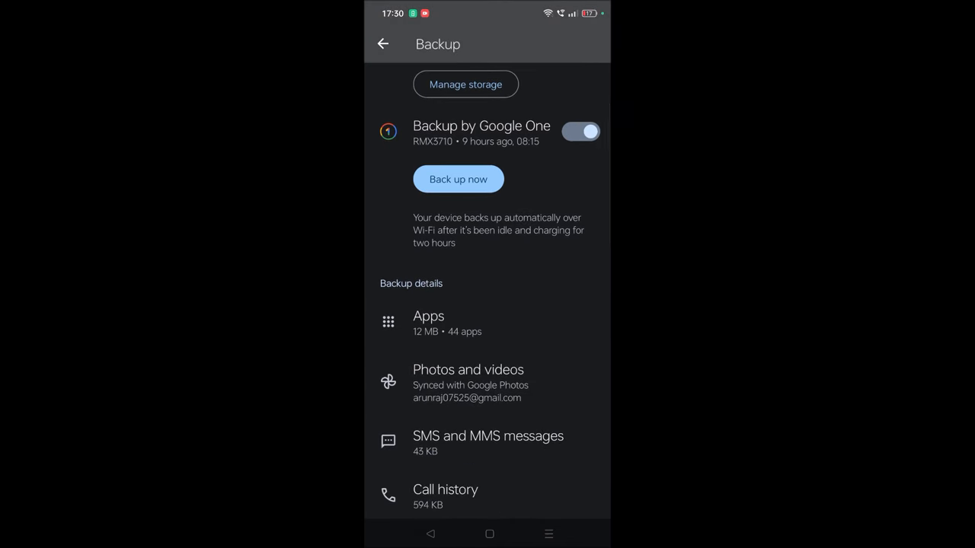
drag(528, 324, 528, 279)
drag(548, 355, 572, 187)
drag(505, 233, 553, 156)
drag(516, 226, 525, 175)
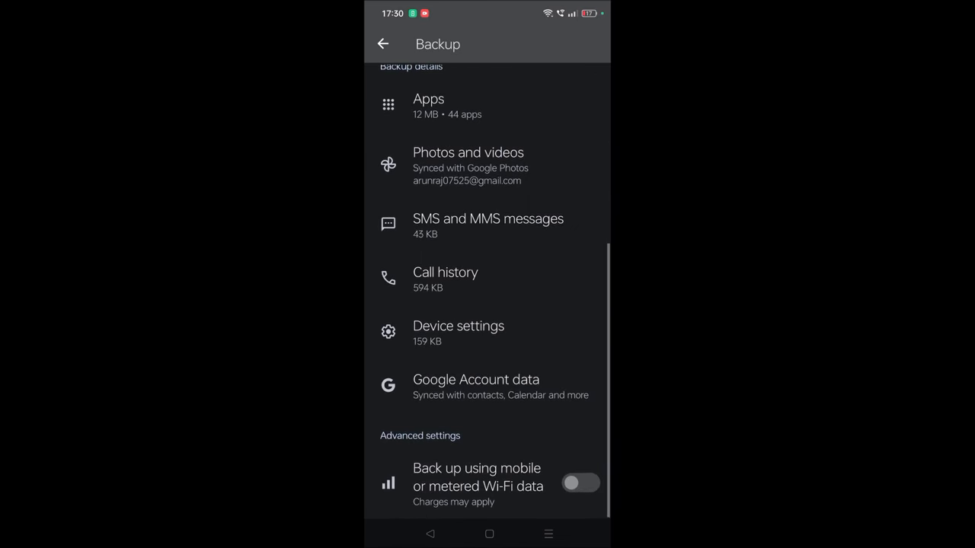
drag(568, 236, 571, 183)
click(538, 389)
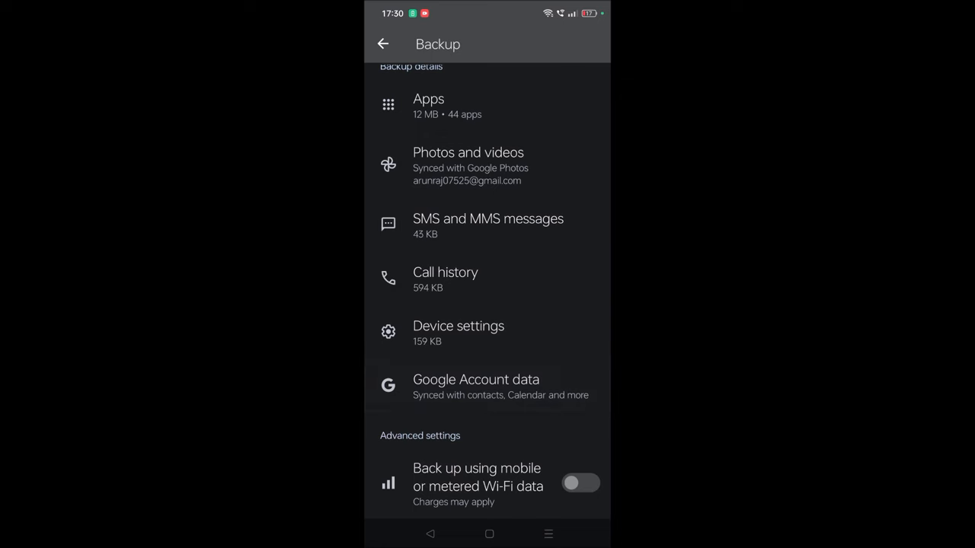
mouse_move(537, 182)
mouse_down()
mouse_move(542, 114)
mouse_move(470, 195)
mouse_up()
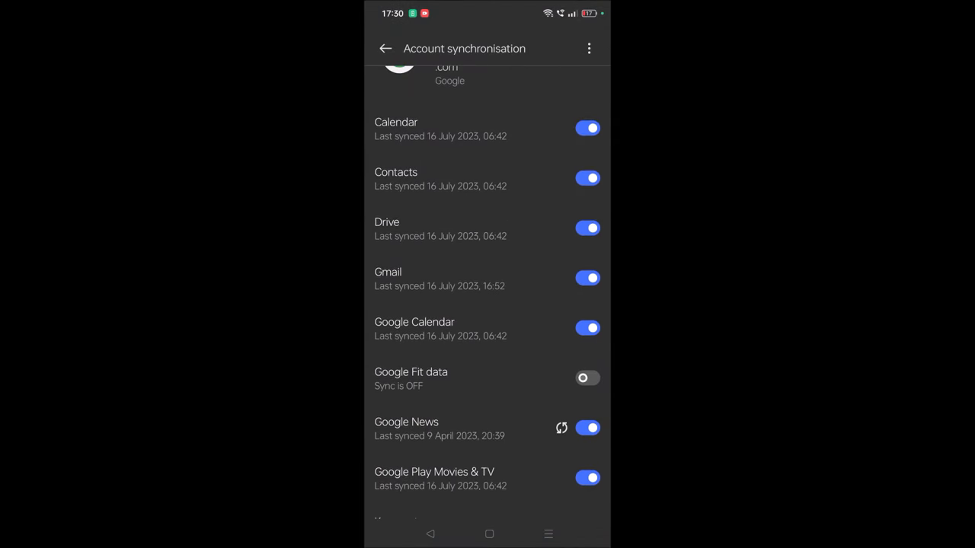
drag(525, 236, 587, 175)
click(433, 535)
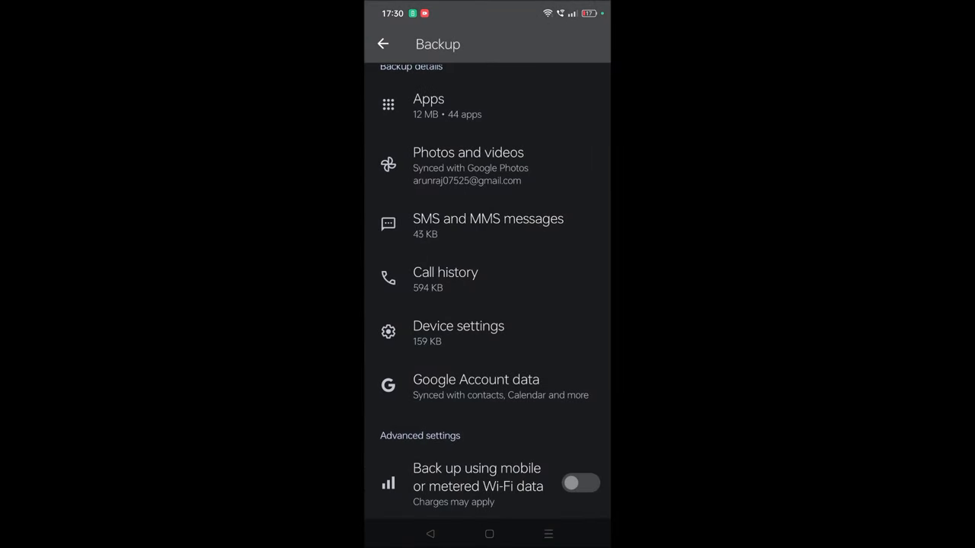
click(489, 534)
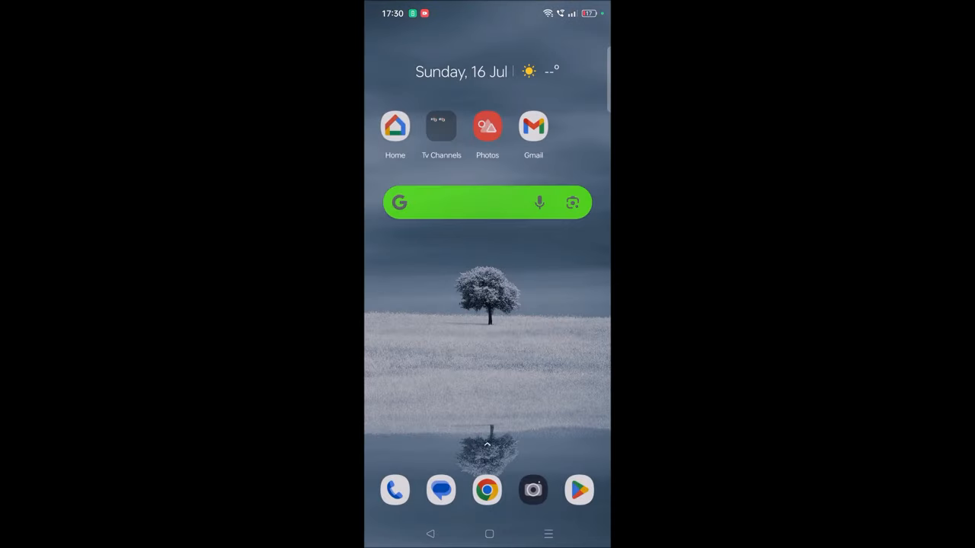